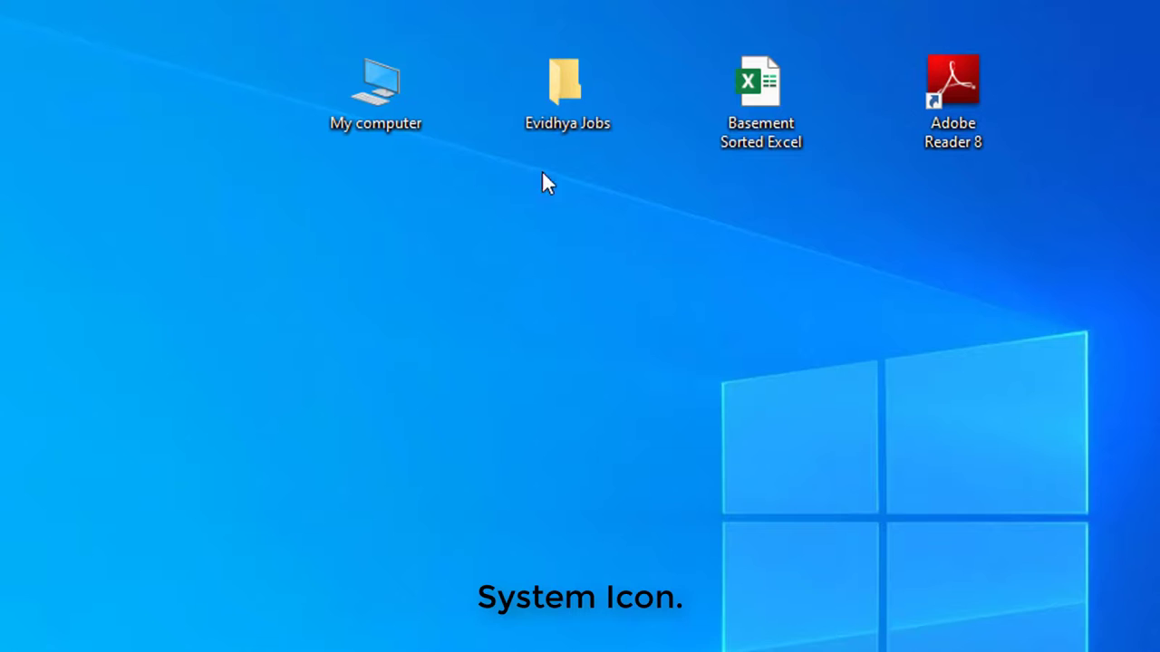
# Step: Move the My computer icon down into the empty desktop area, select it, and return it to its original place
pyautogui.moveTo(396, 92); pyautogui.dragTo(403, 317)
pyautogui.moveTo(247, 219); pyautogui.dragTo(499, 409)
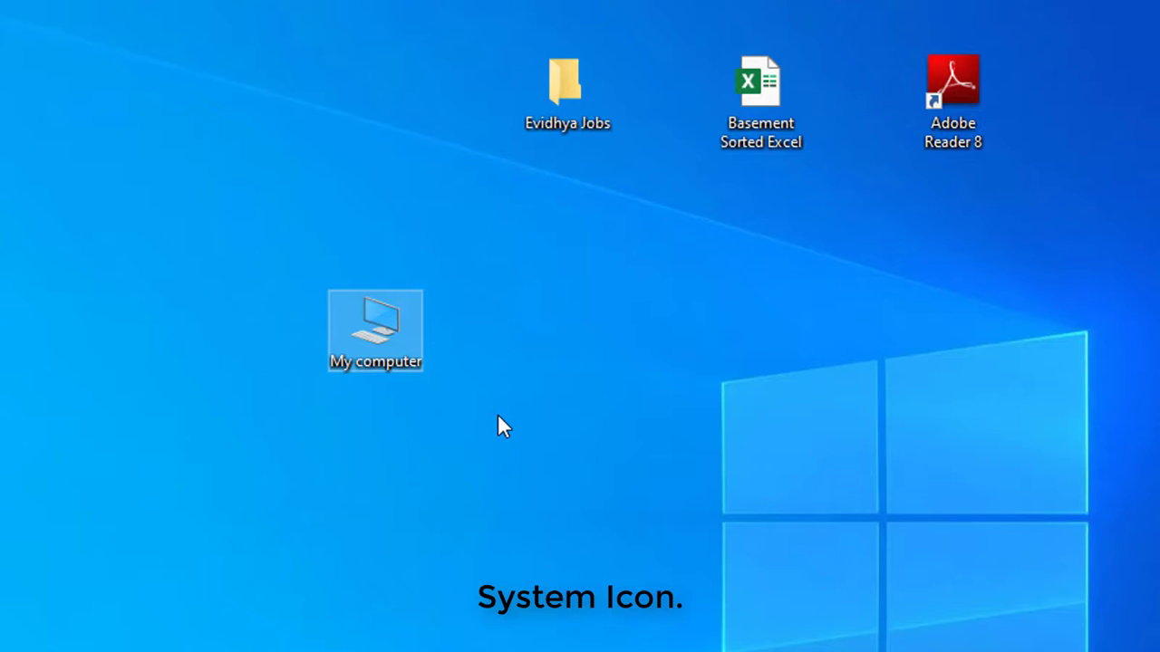
pyautogui.moveTo(378, 336); pyautogui.dragTo(384, 100)
pyautogui.click(424, 219)
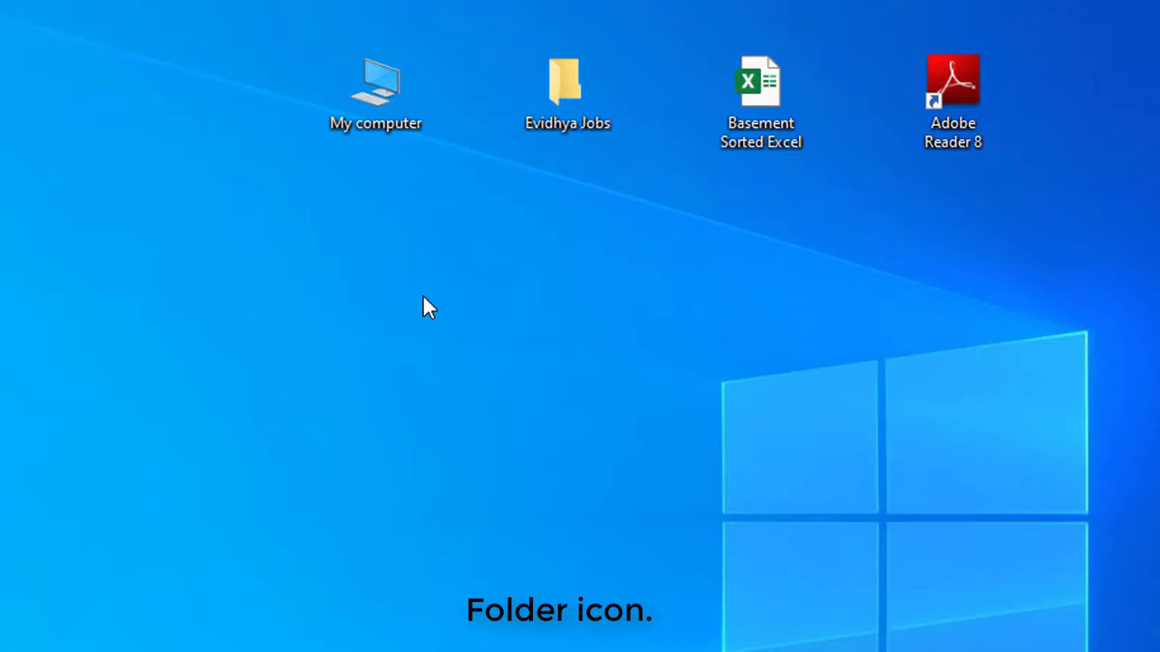
# Step: Move the Evidhya Jobs folder icon down into the empty desktop area and return it to its place between the other icons
pyautogui.moveTo(551, 83); pyautogui.dragTo(482, 269)
pyautogui.click(363, 451)
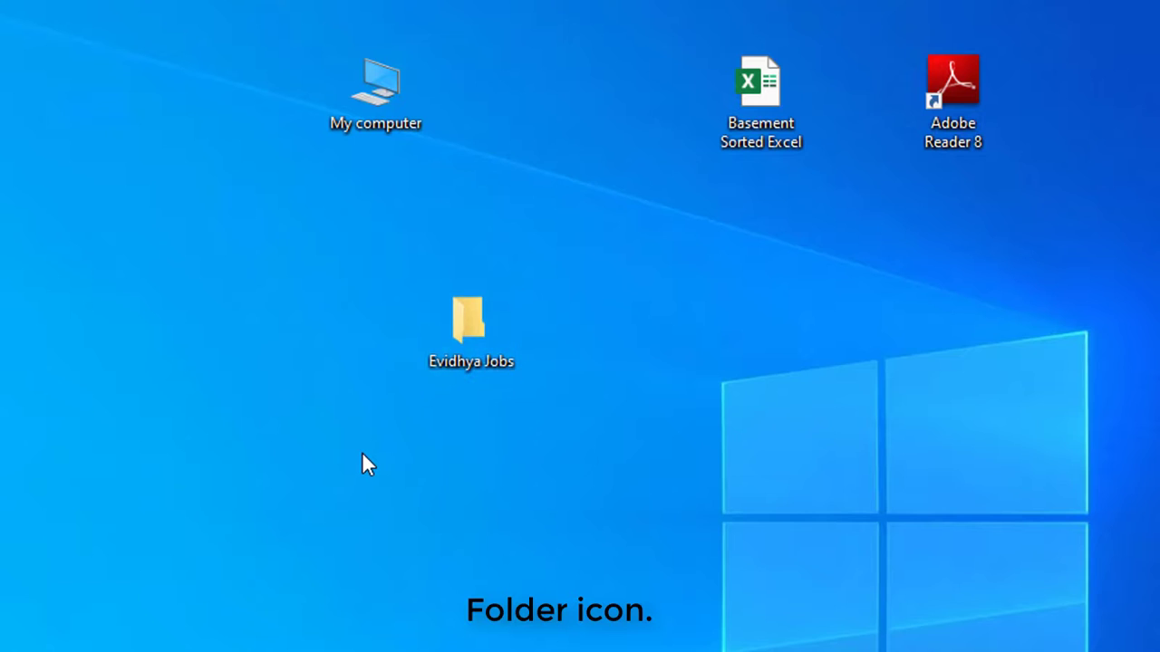
pyautogui.moveTo(300, 219); pyautogui.dragTo(690, 432)
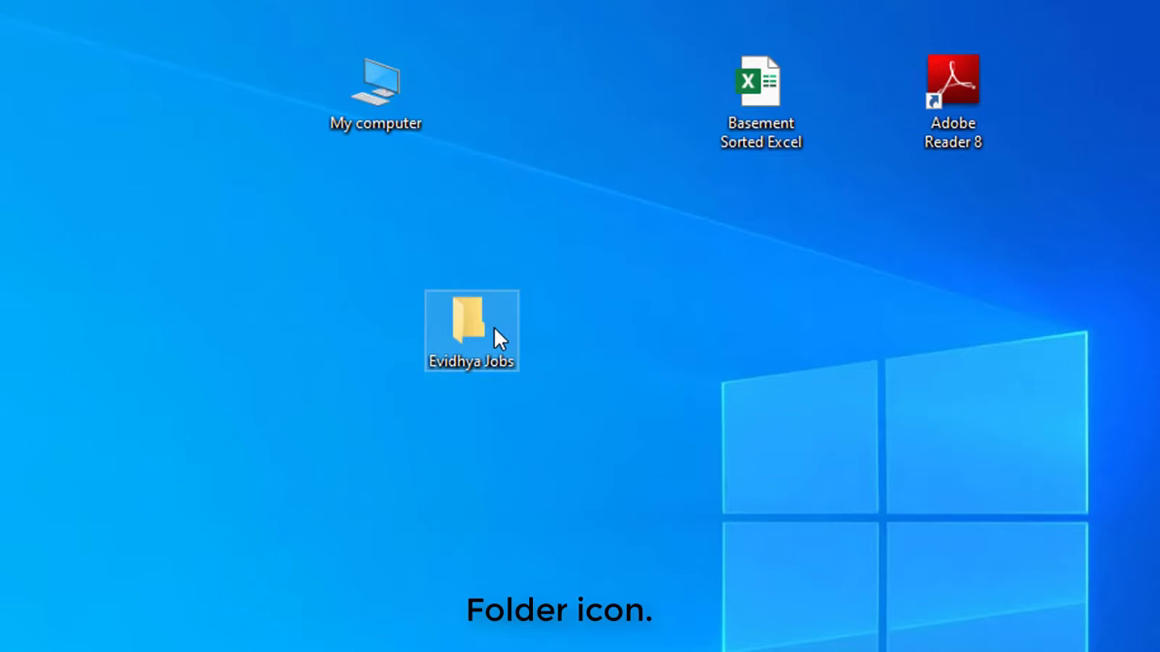
pyautogui.moveTo(494, 328); pyautogui.dragTo(585, 89)
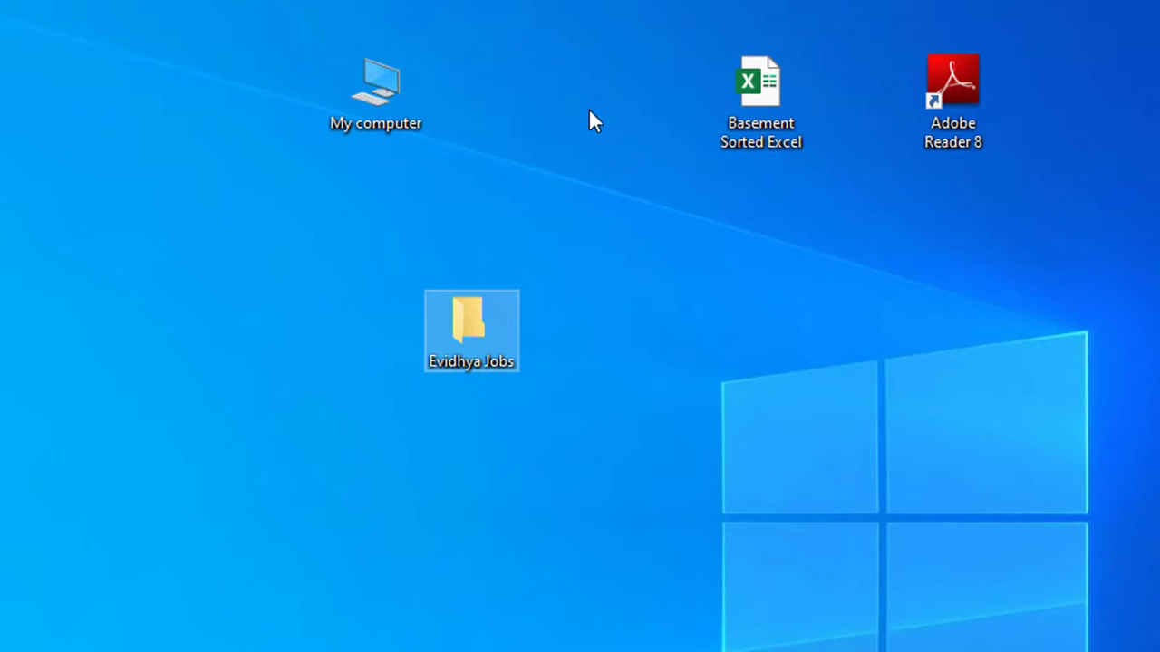
pyautogui.click(609, 246)
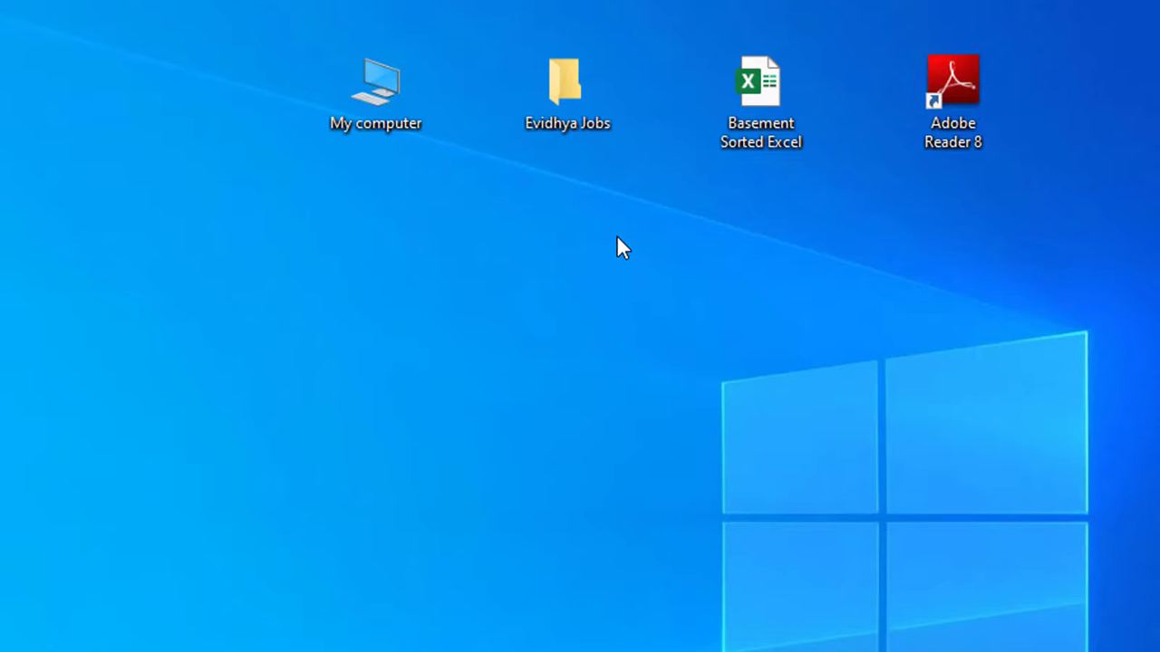
# Step: Move the Basement Sorted Excel file icon below the icon row and put it back in its original place
pyautogui.moveTo(744, 124)
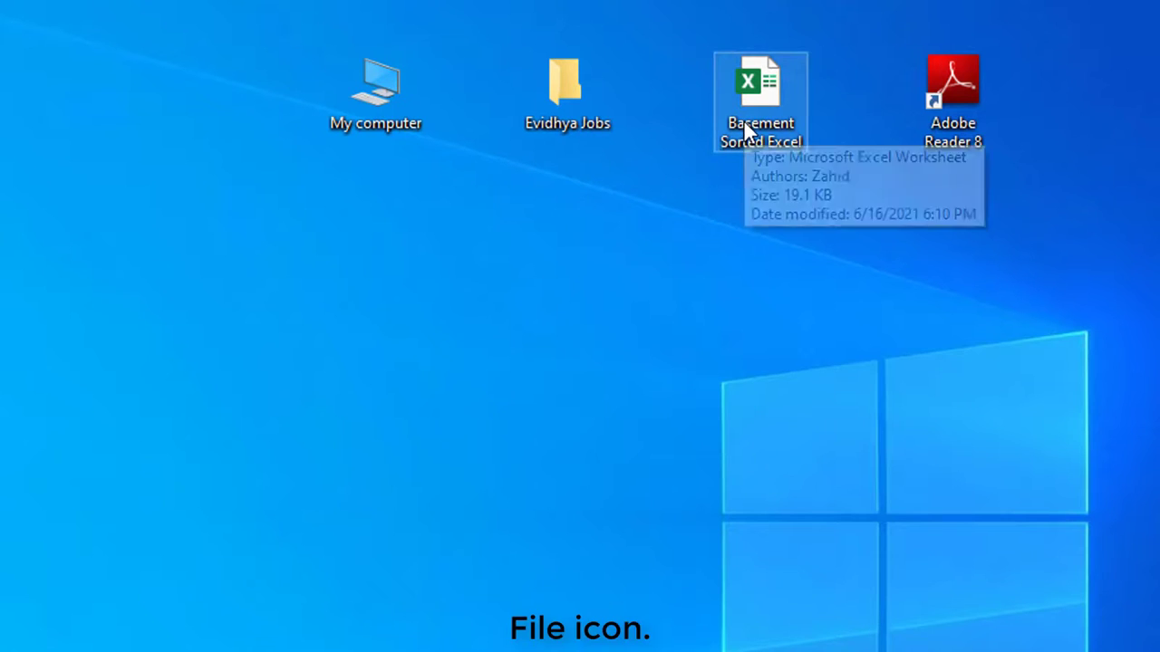
pyautogui.moveTo(744, 122); pyautogui.dragTo(537, 361)
pyautogui.click(707, 246)
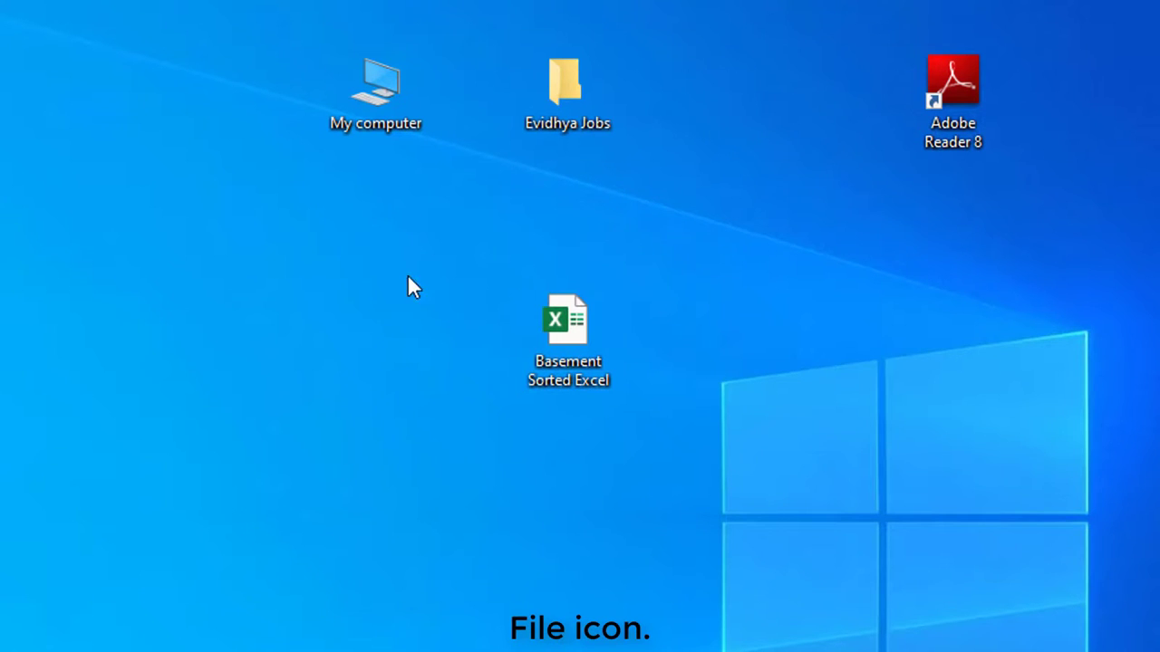
pyautogui.moveTo(399, 242); pyautogui.dragTo(729, 433)
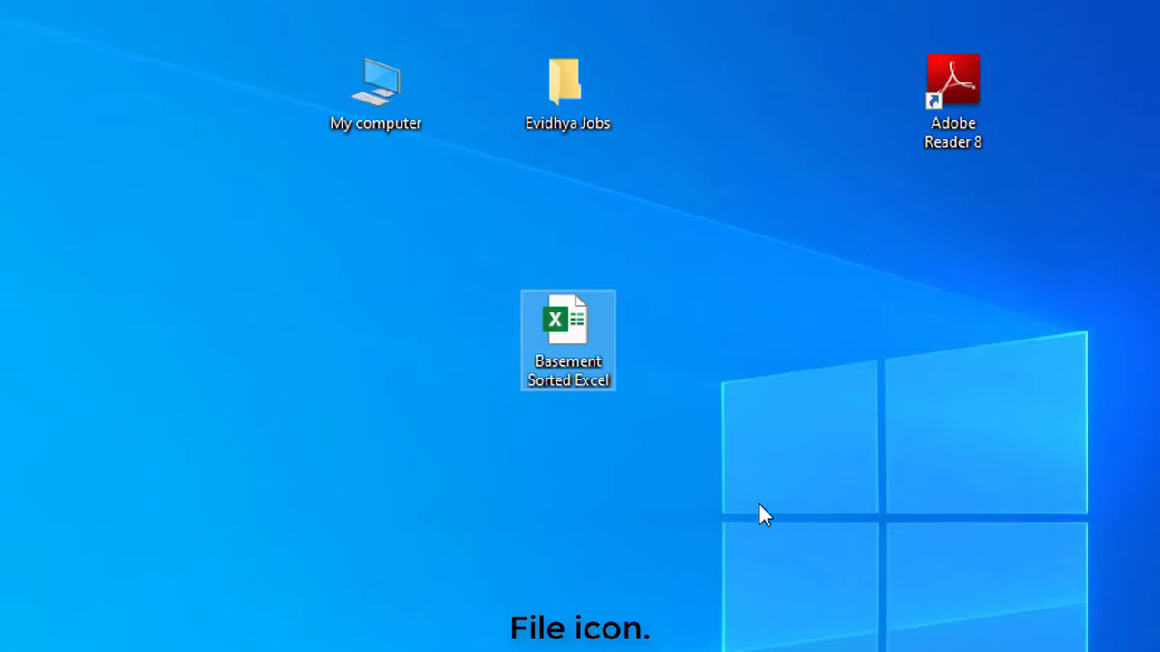
pyautogui.moveTo(579, 341); pyautogui.dragTo(772, 101)
pyautogui.click(734, 262)
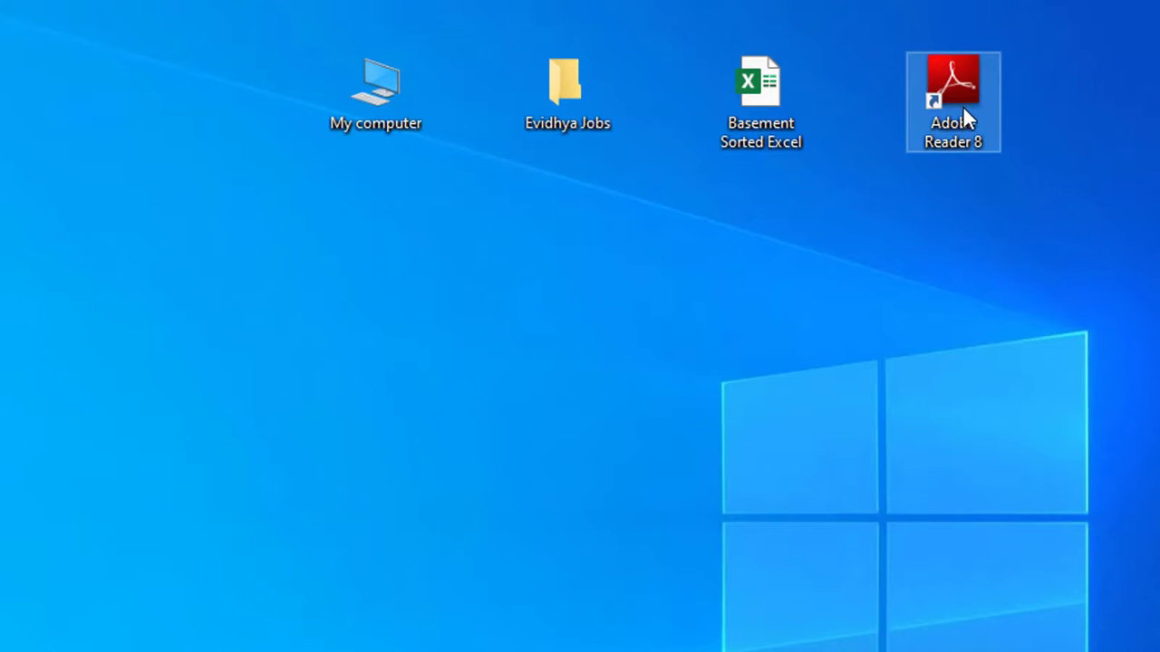
# Step: Move the Adobe Reader 8 shortcut icon below the icon row and return it to the end of the row
pyautogui.moveTo(965, 104); pyautogui.dragTo(596, 332)
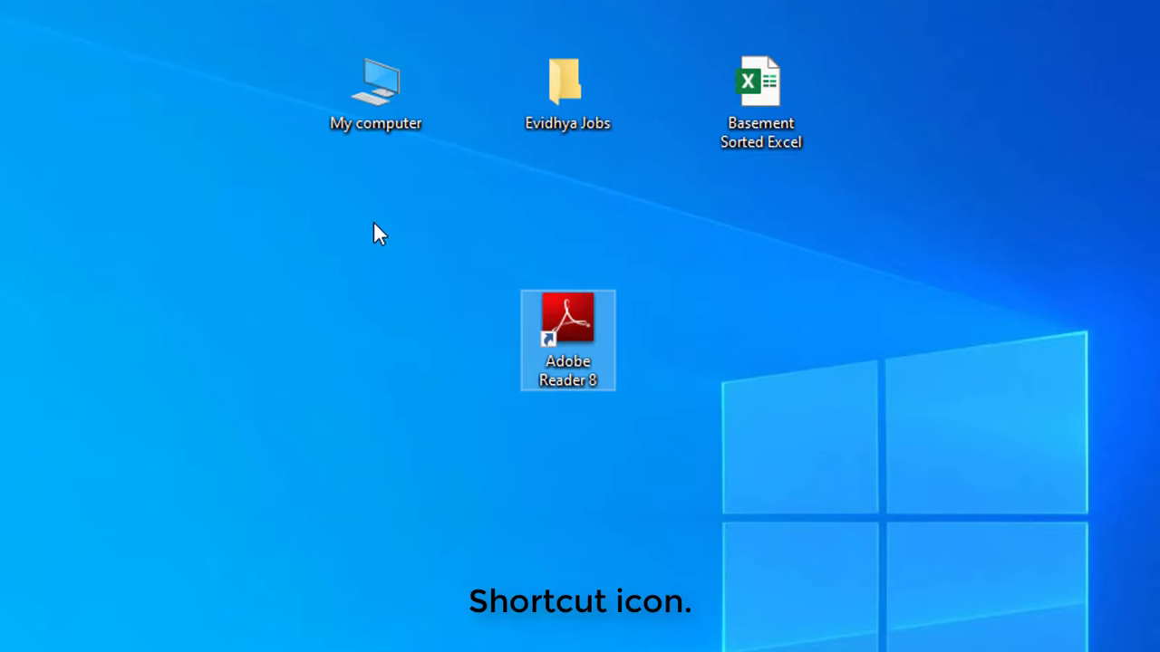
pyautogui.moveTo(373, 217); pyautogui.dragTo(762, 429)
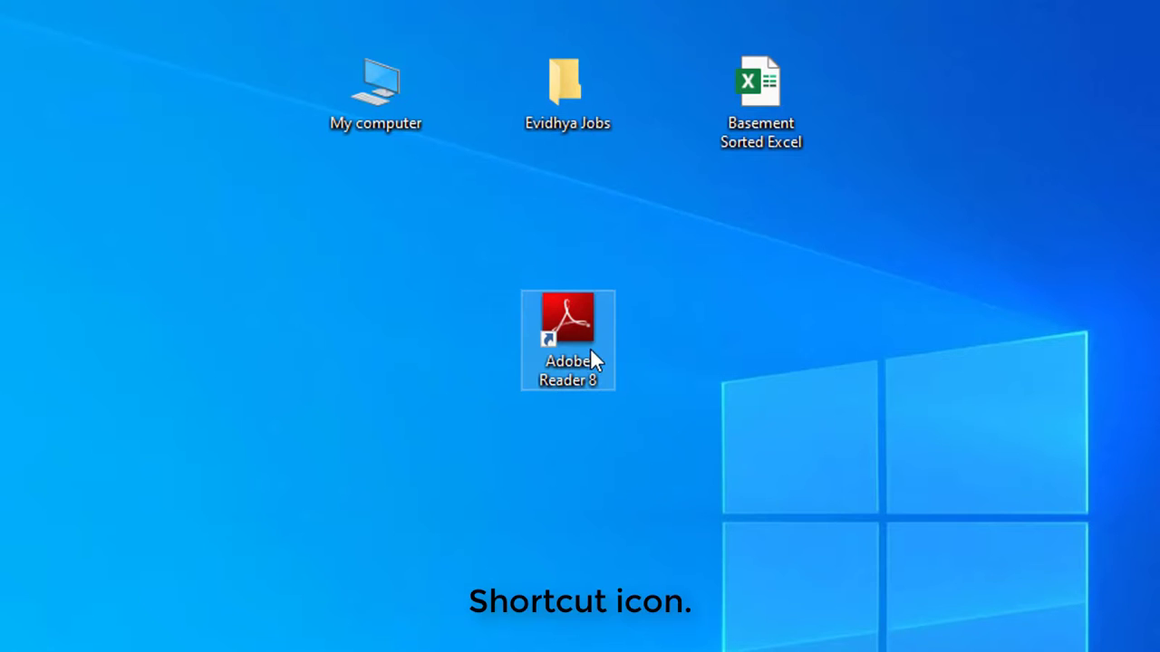
pyautogui.moveTo(592, 360); pyautogui.dragTo(971, 122)
pyautogui.click(761, 373)
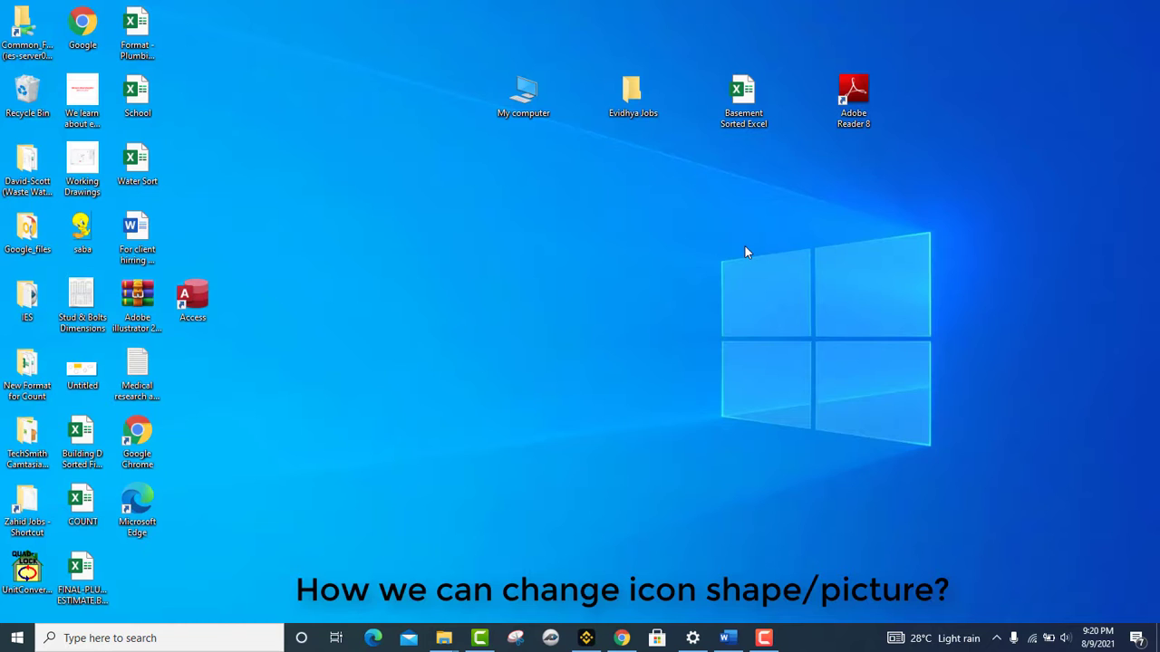
# Step: Move the Evidhya Jobs folder slightly below the icon row and open the Customize settings in its properties
pyautogui.click(633, 95)
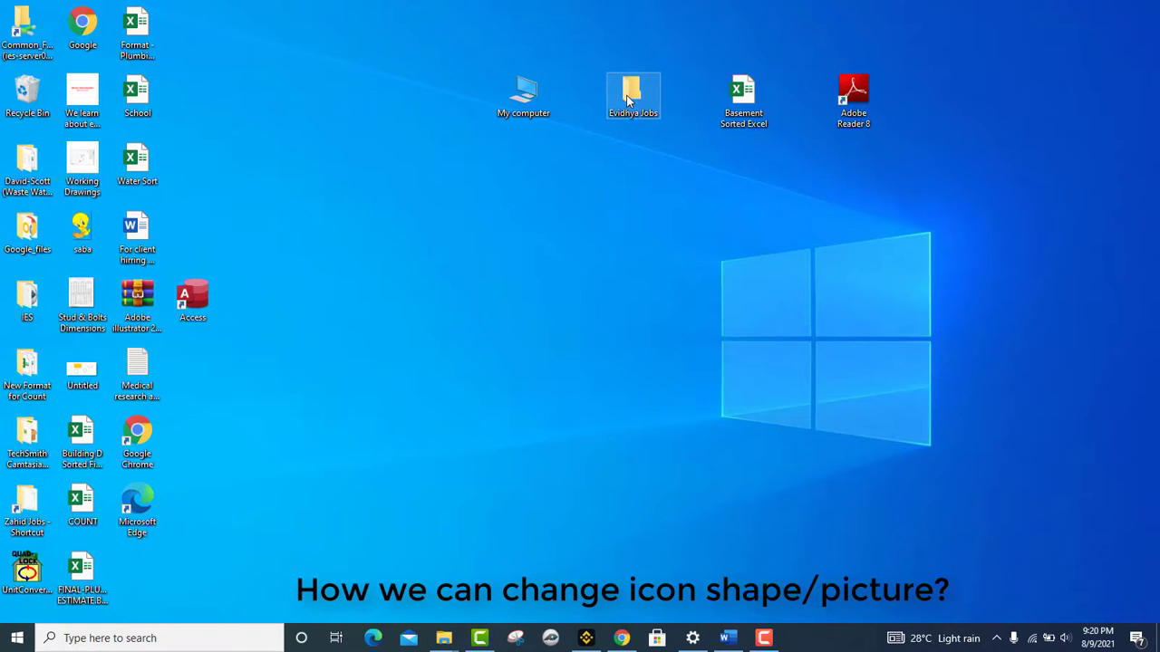
pyautogui.moveTo(632, 95); pyautogui.dragTo(597, 201)
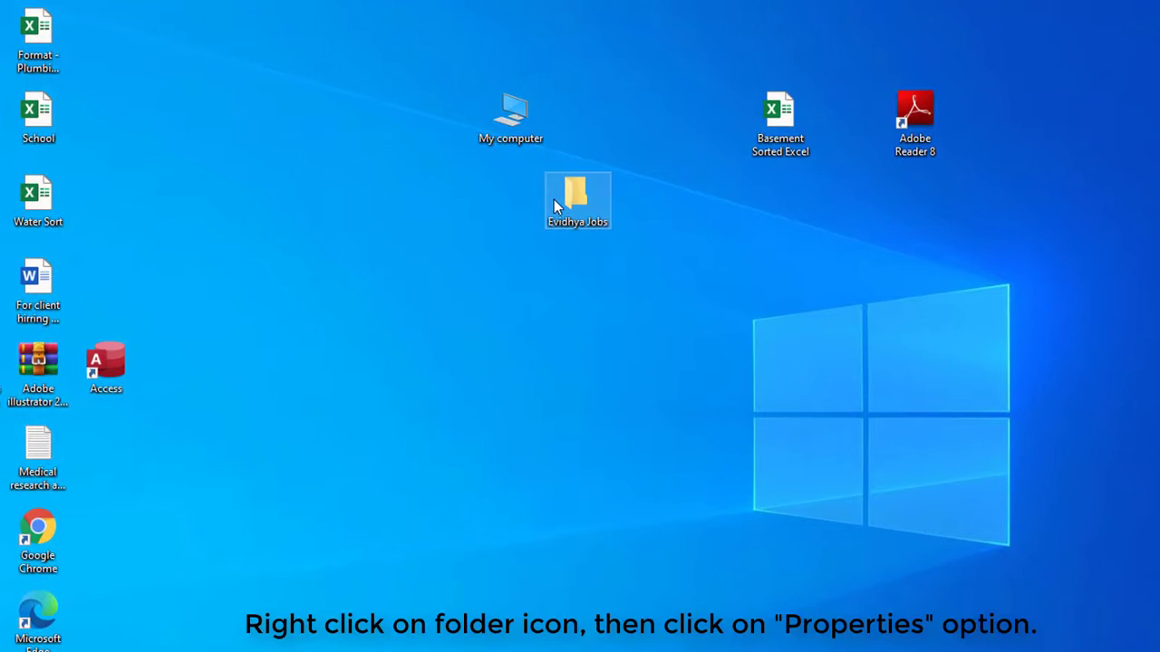
pyautogui.rightClick(564, 197)
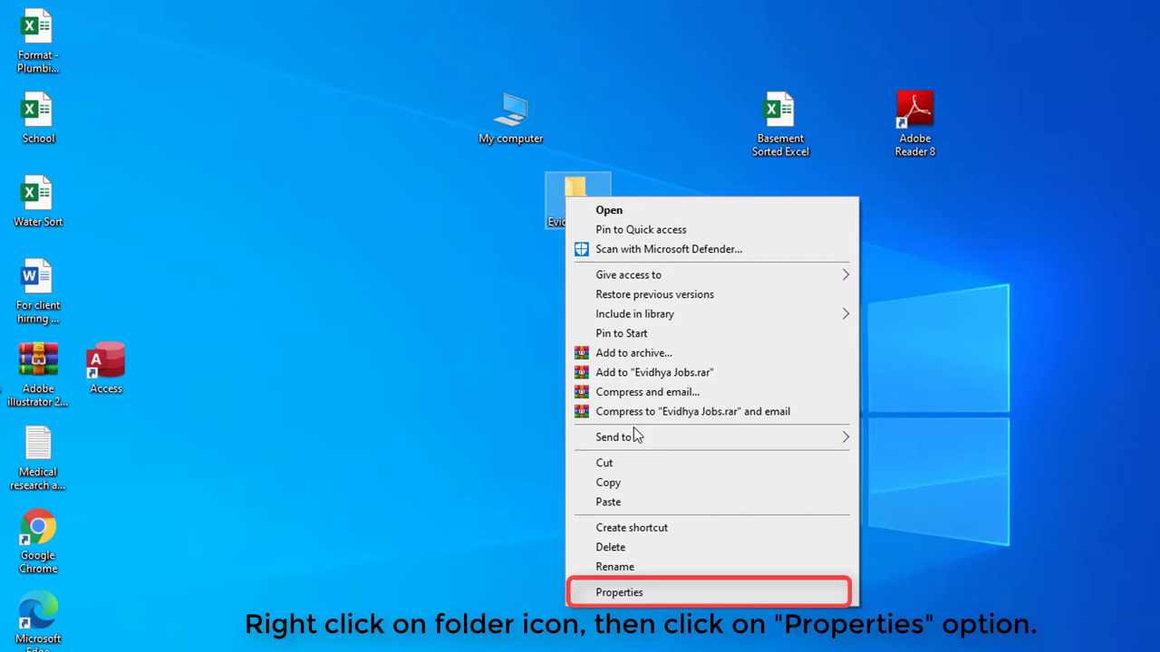
pyautogui.click(638, 591)
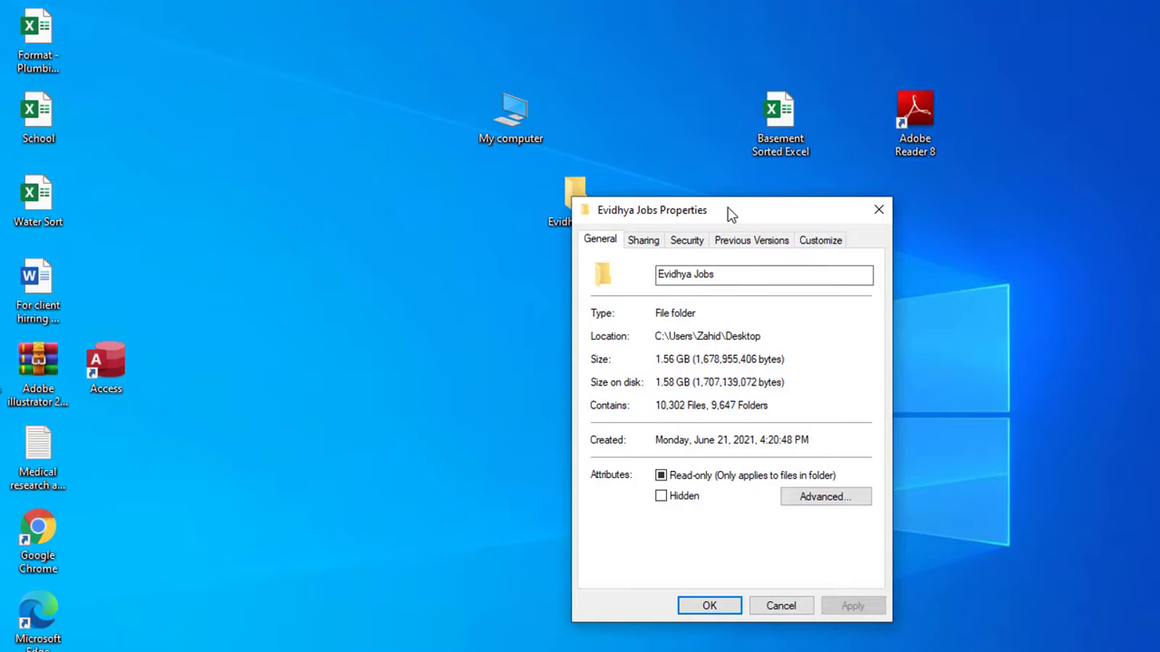
pyautogui.moveTo(729, 212); pyautogui.dragTo(635, 244)
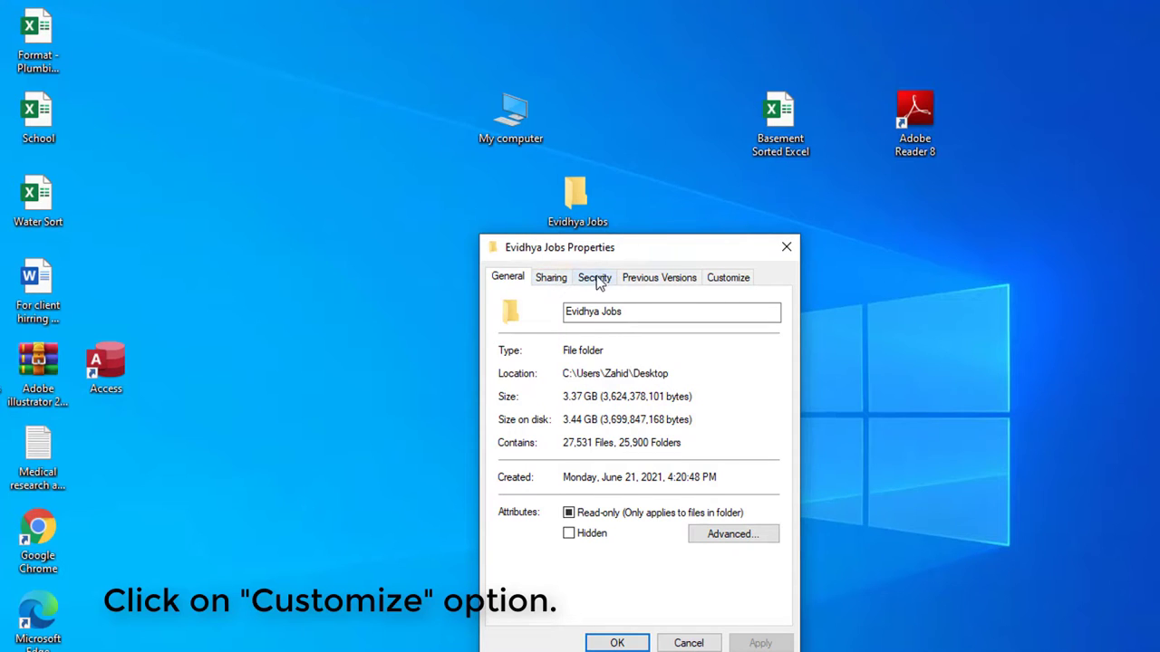
pyautogui.click(729, 278)
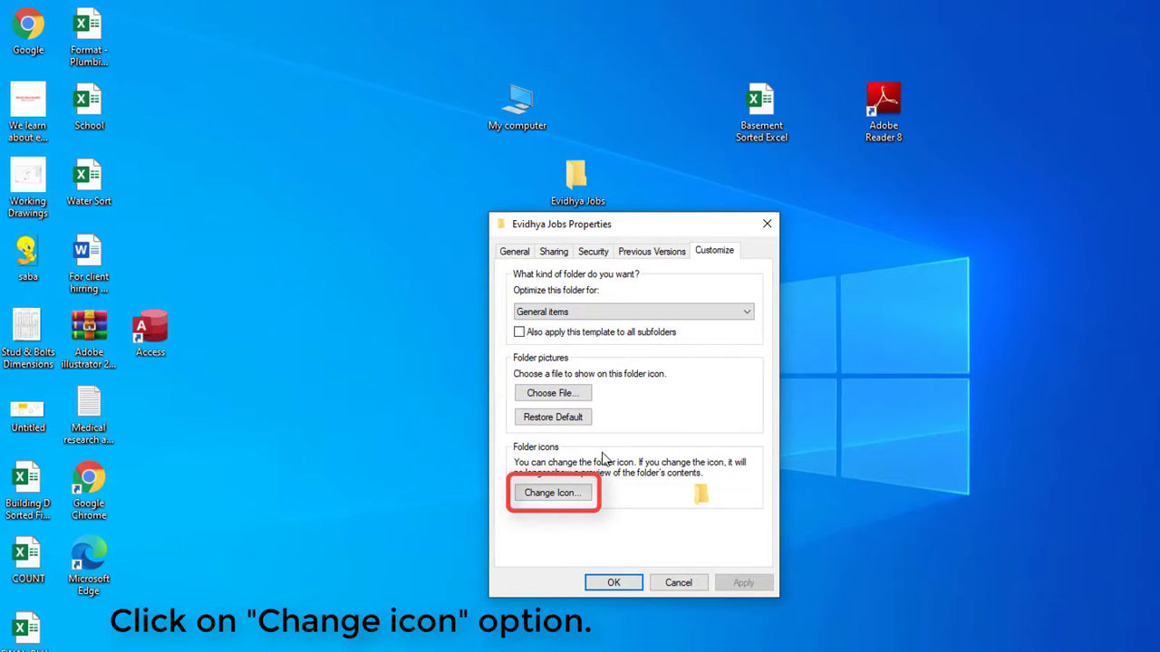
# Step: Change the Evidhya Jobs folder's icon to the green tree from SHELL32.dll and apply the new folder properties
pyautogui.click(553, 494)
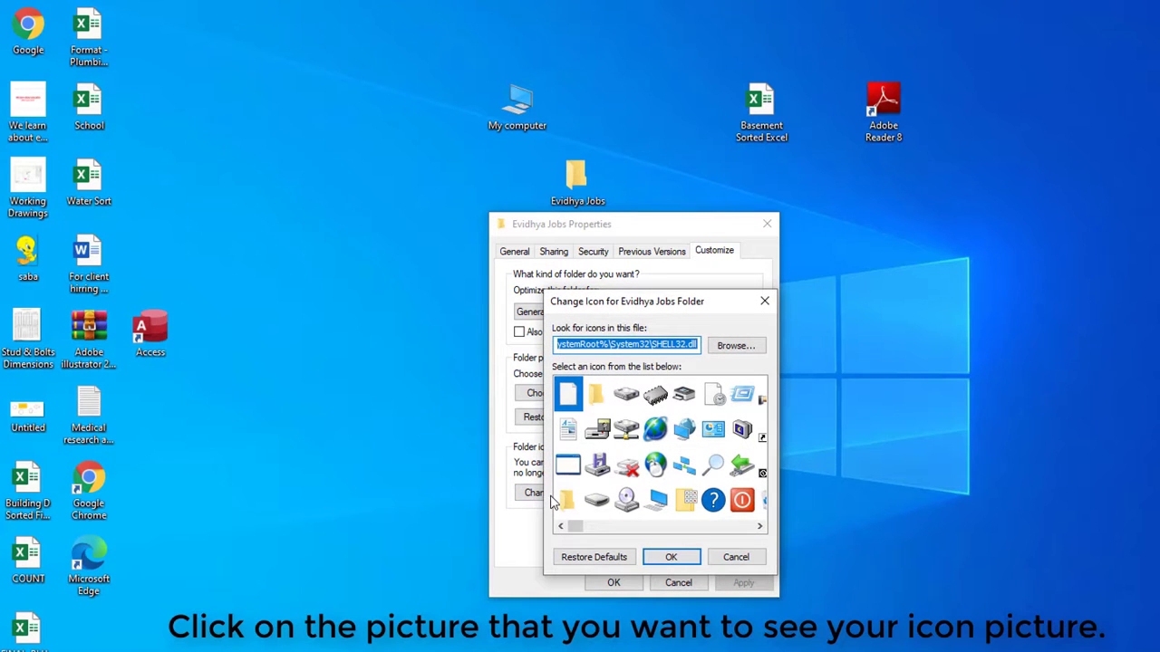
pyautogui.scroll(-2, 652, 435)
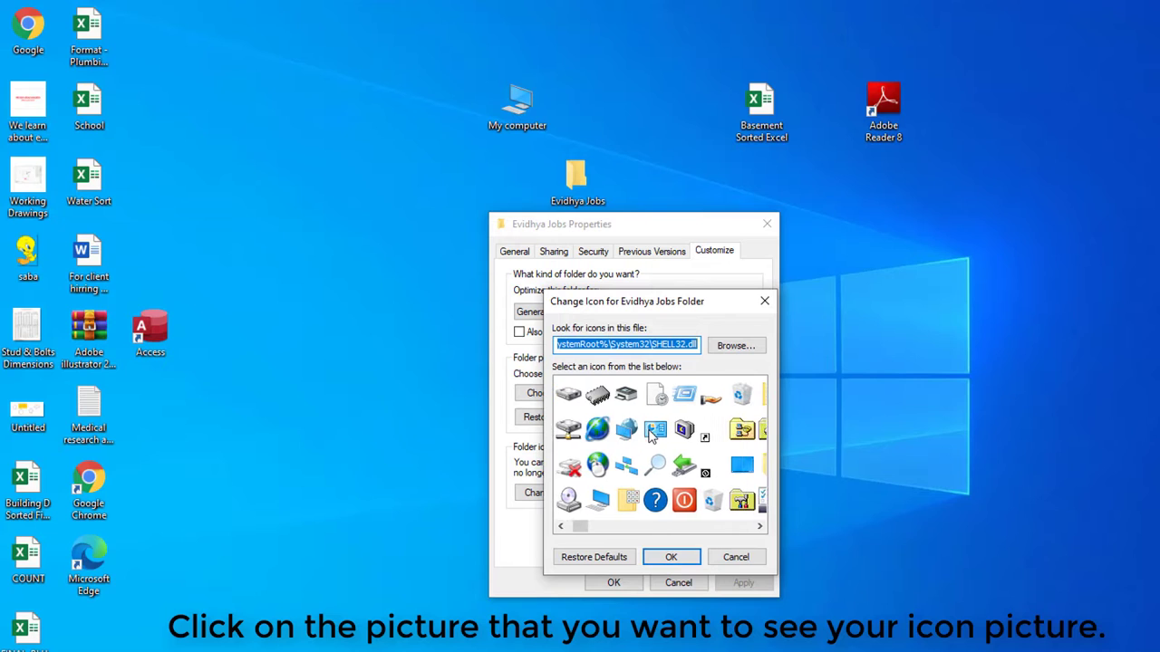
pyautogui.scroll(-10, 652, 435)
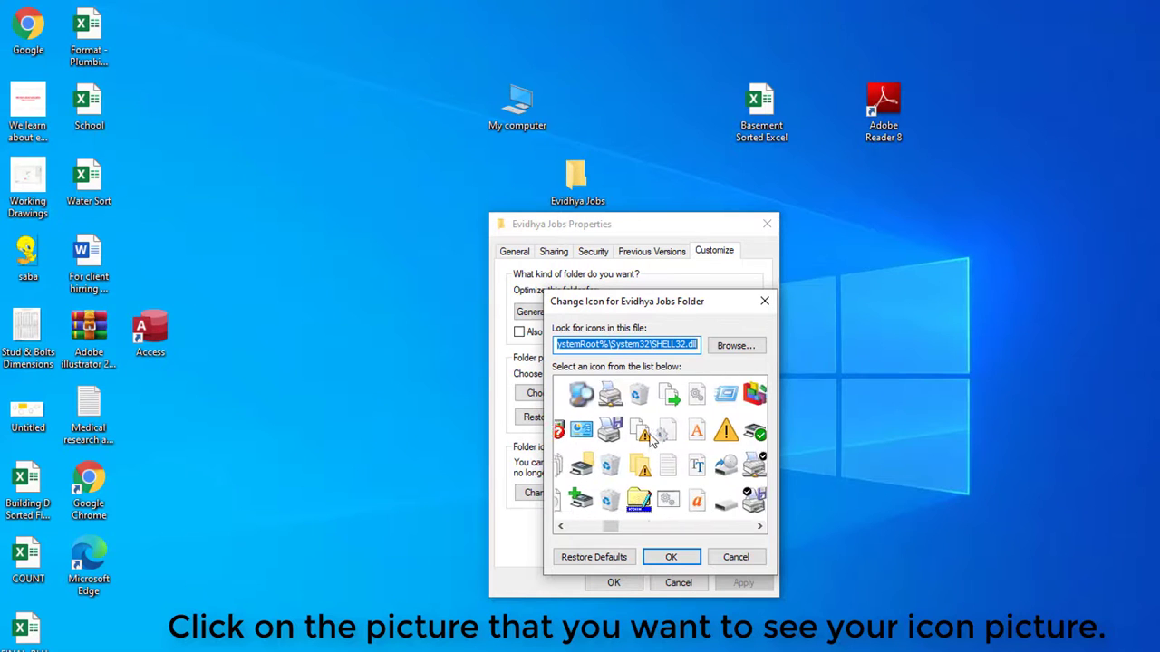
pyautogui.scroll(-1, 649, 437)
pyautogui.scroll(-3, 643, 469)
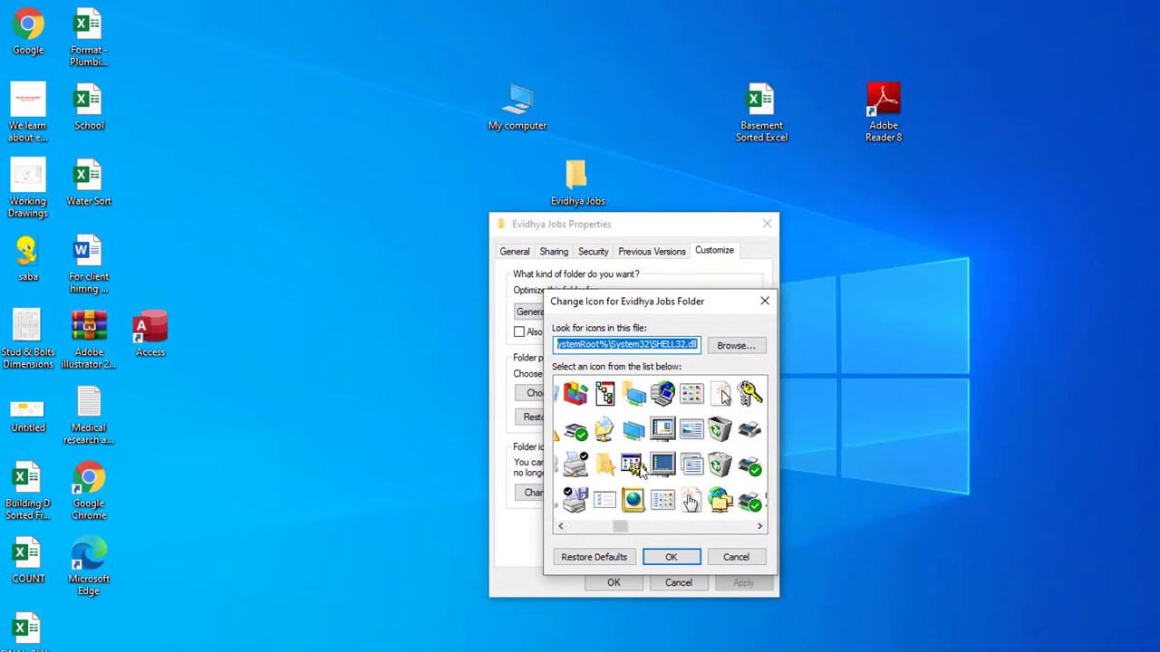
pyautogui.scroll(6, 641, 469)
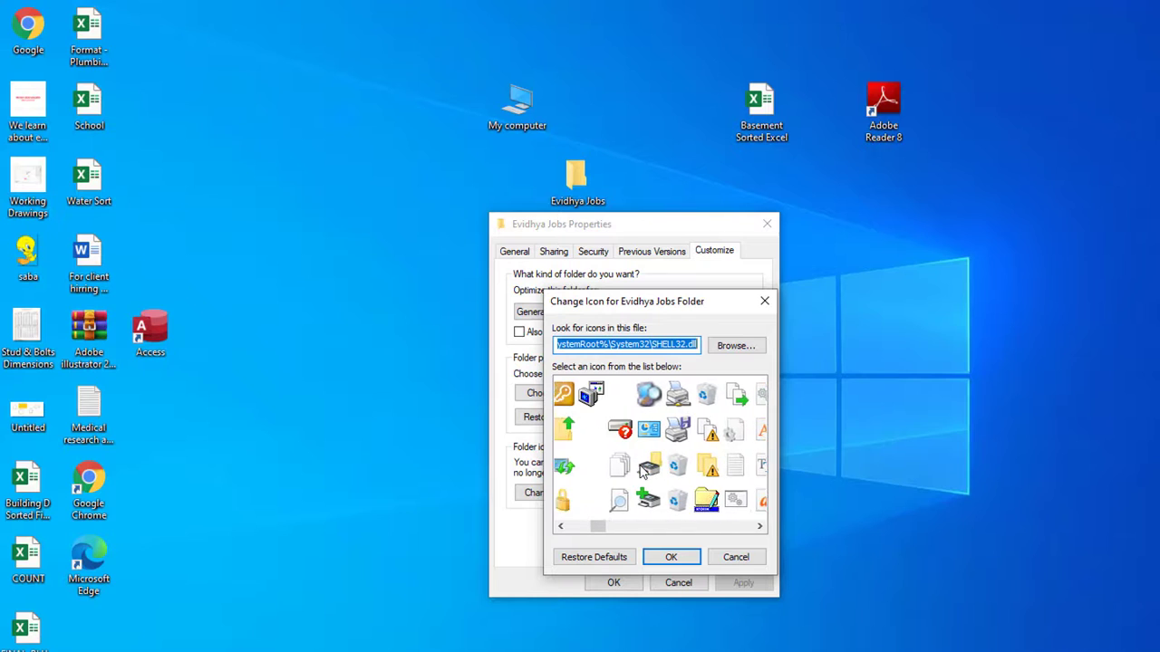
pyautogui.scroll(3, 641, 469)
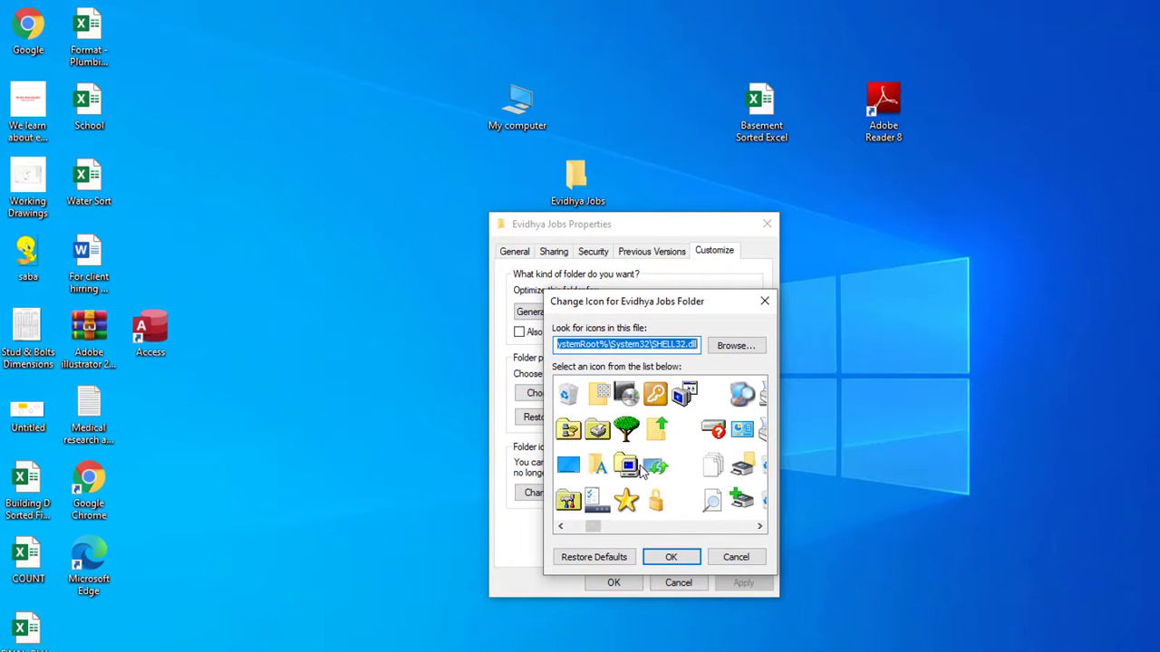
pyautogui.click(637, 432)
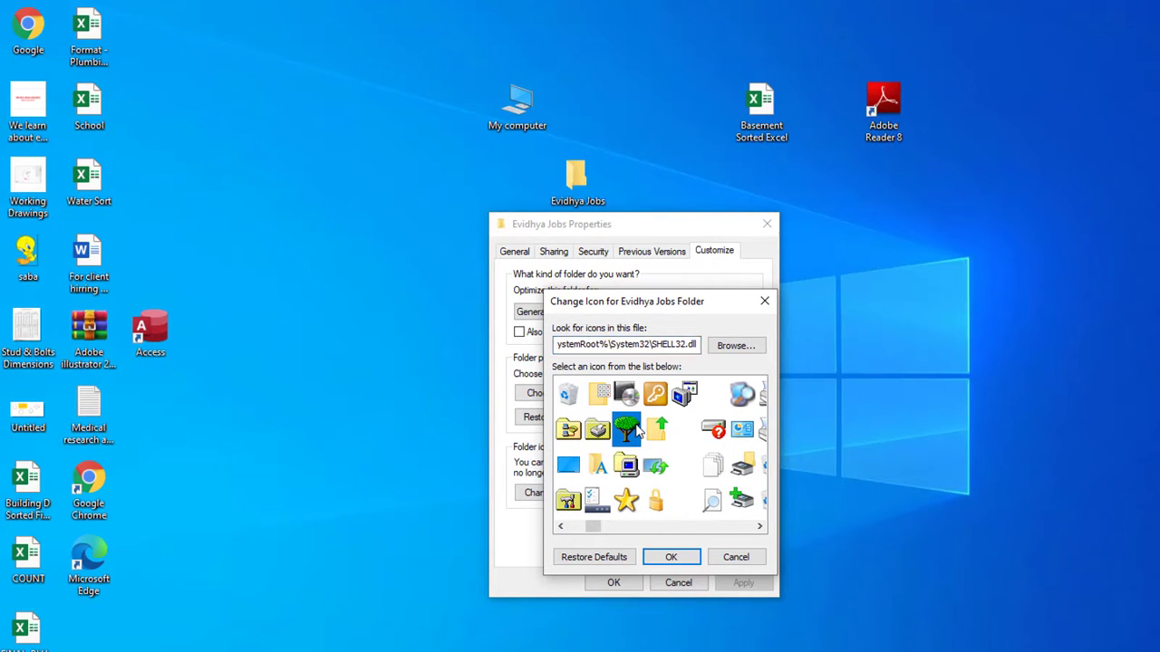
pyautogui.click(681, 558)
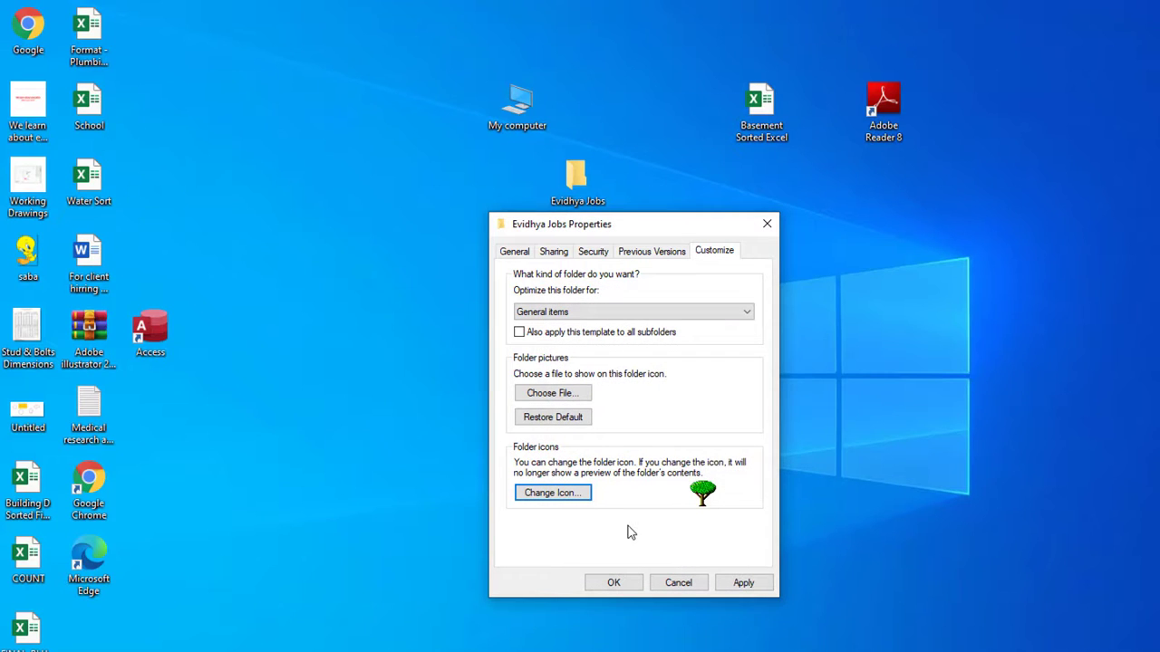
pyautogui.click(744, 585)
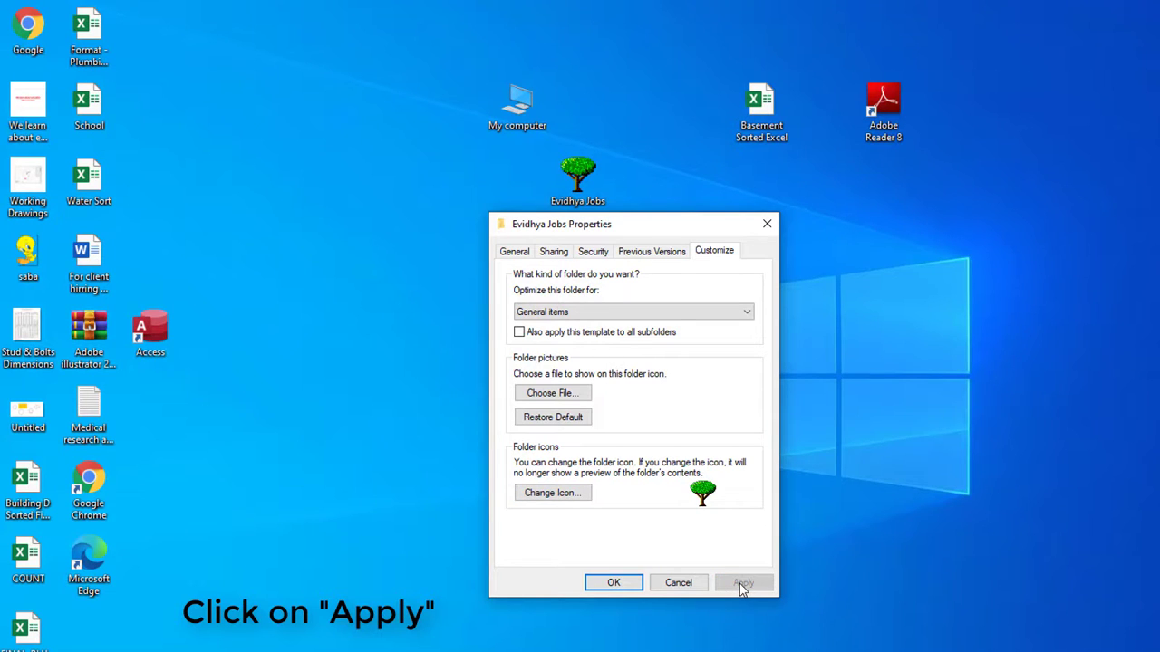
pyautogui.click(613, 583)
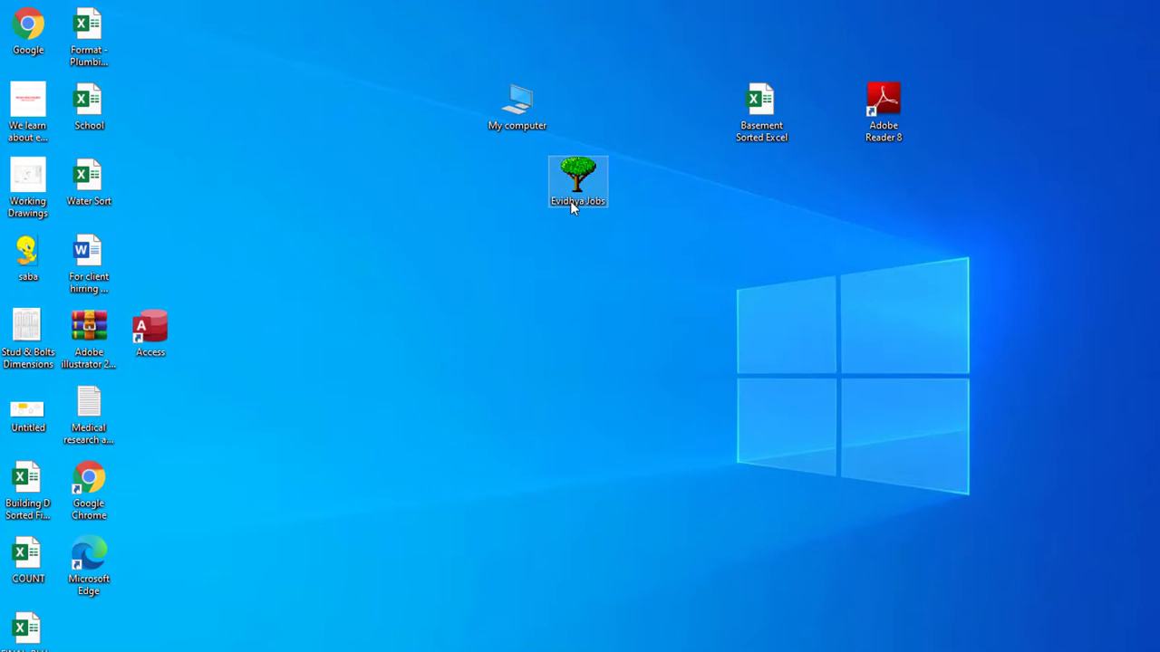
pyautogui.moveTo(570, 206)
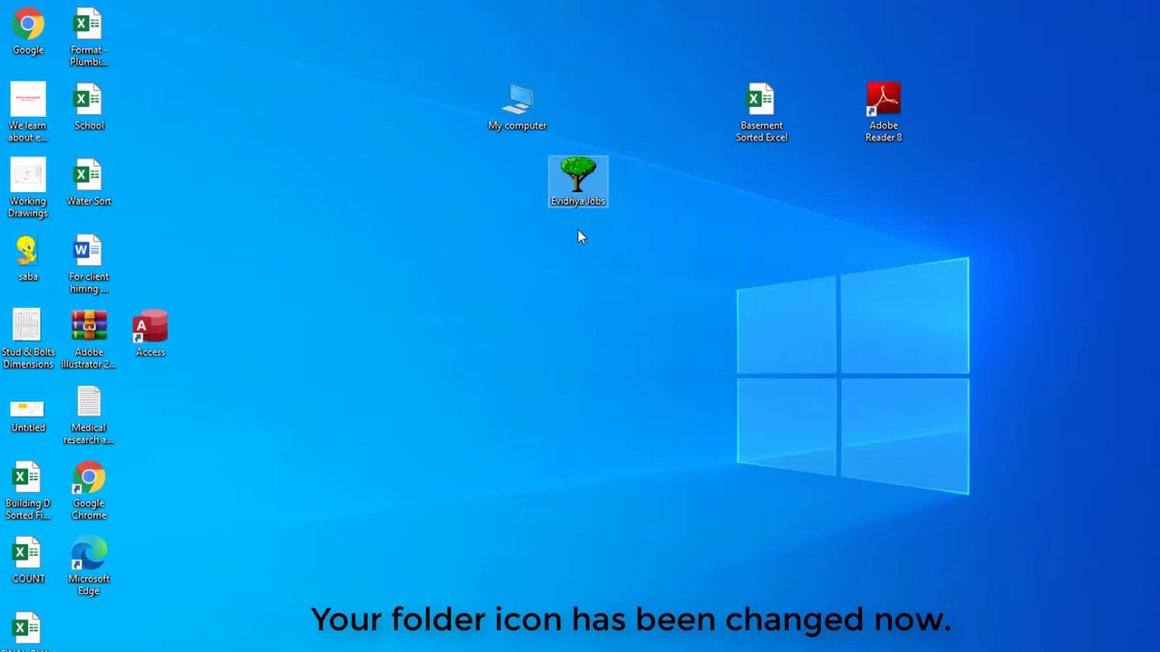